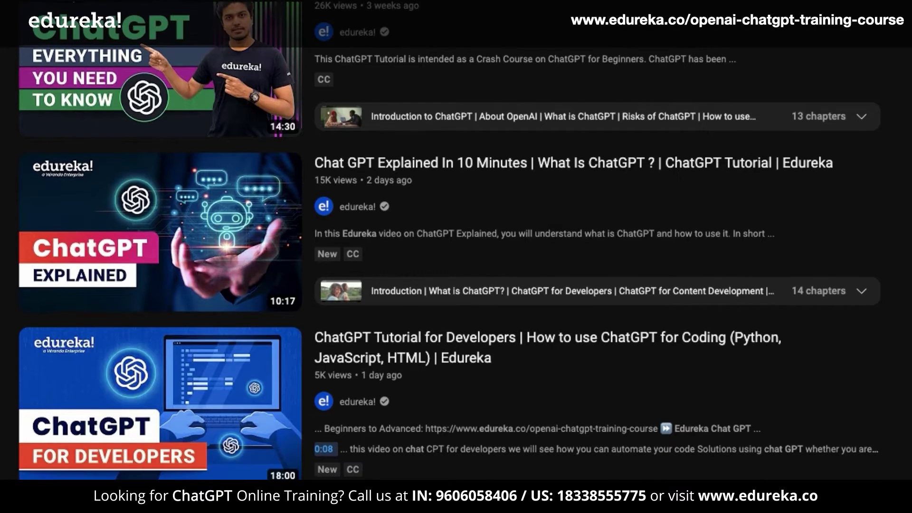
- Ask ChatGPT 'How does looping work in python?'
{"action": "scroll", "coordinate": [457, 261], "scroll_direction": "down", "scroll_amount": 5}
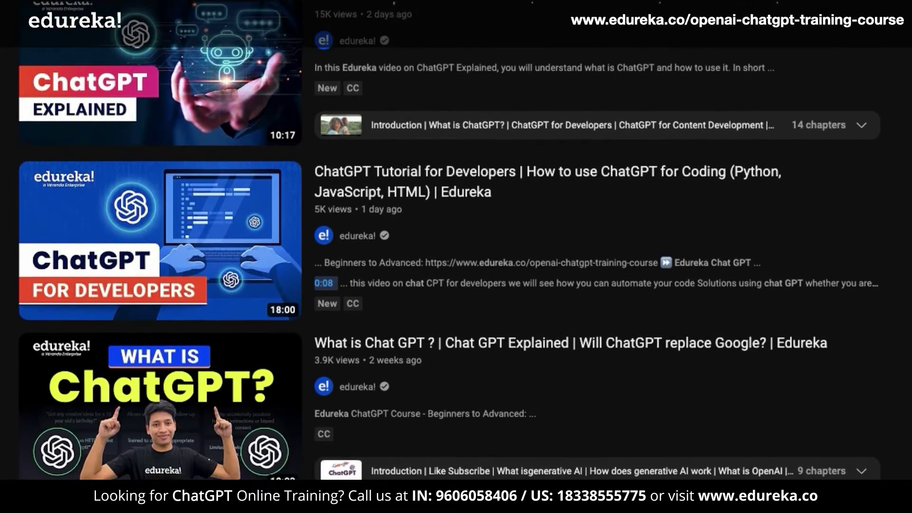
{"action": "scroll", "coordinate": [456, 262], "scroll_direction": "down", "scroll_amount": 6}
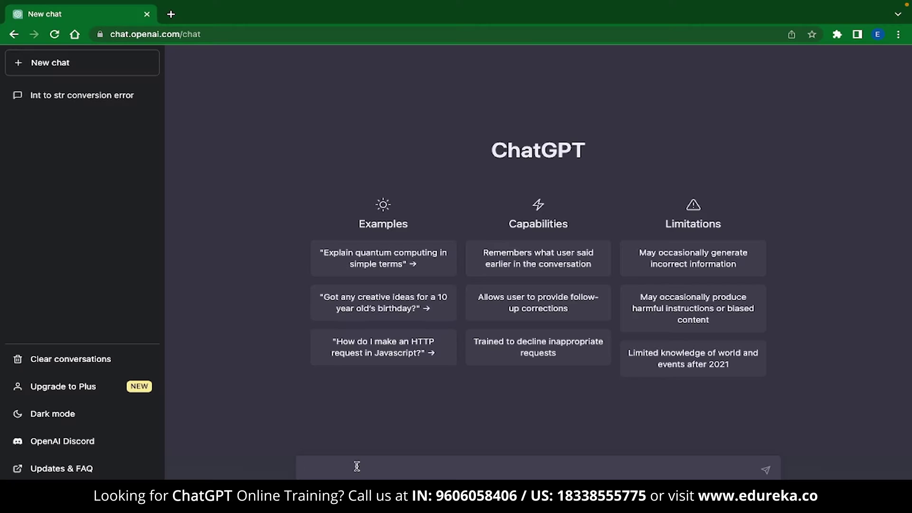
{"action": "type", "text": "H"}
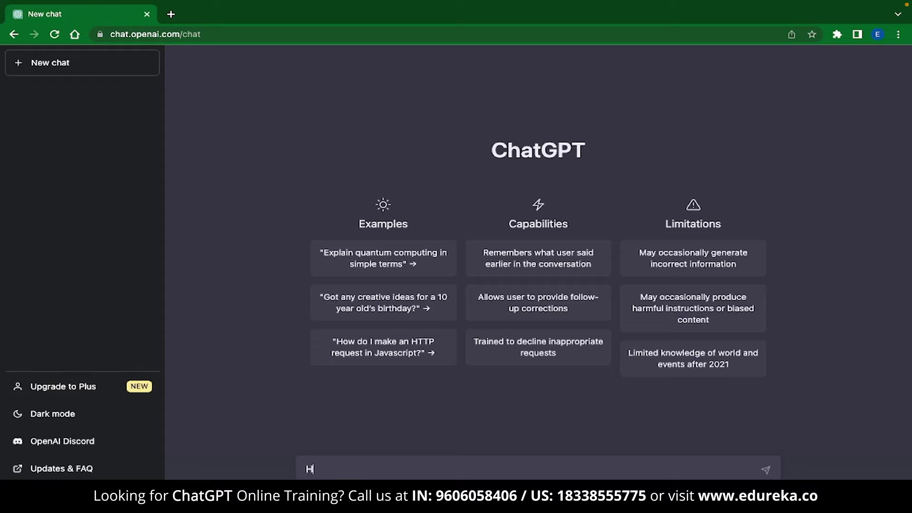
{"action": "type", "text": "ow does looping work in python?"}
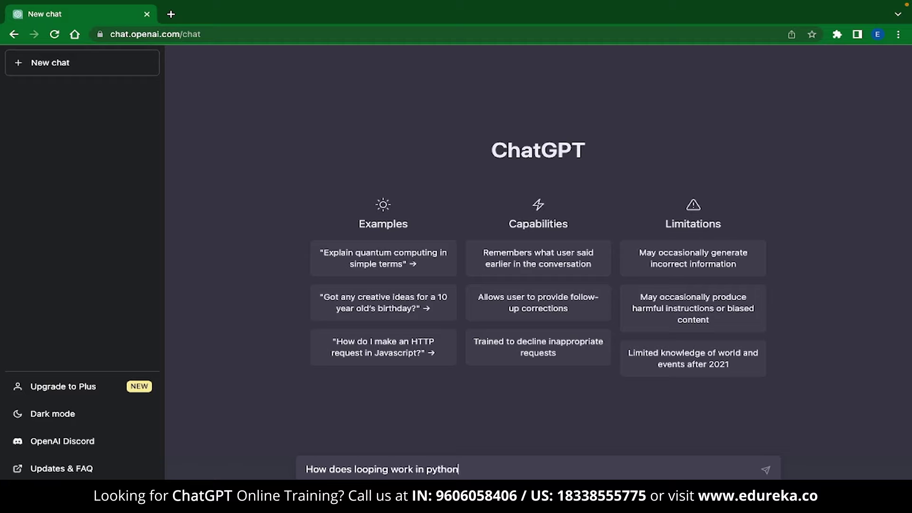
{"action": "key", "text": "Return"}
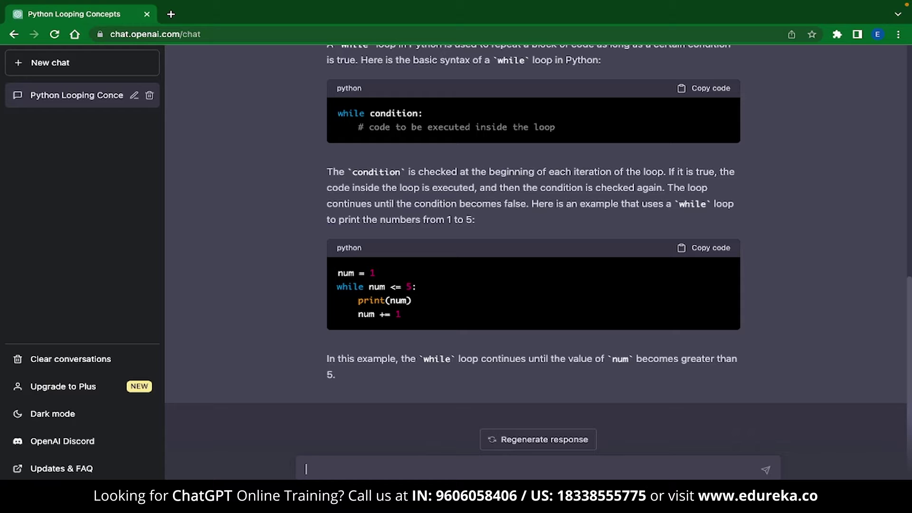
- Send the prompt 'Write a NodeJS backend code for a marketing company'
{"action": "type", "text": "Write a NodeJS backend c"}
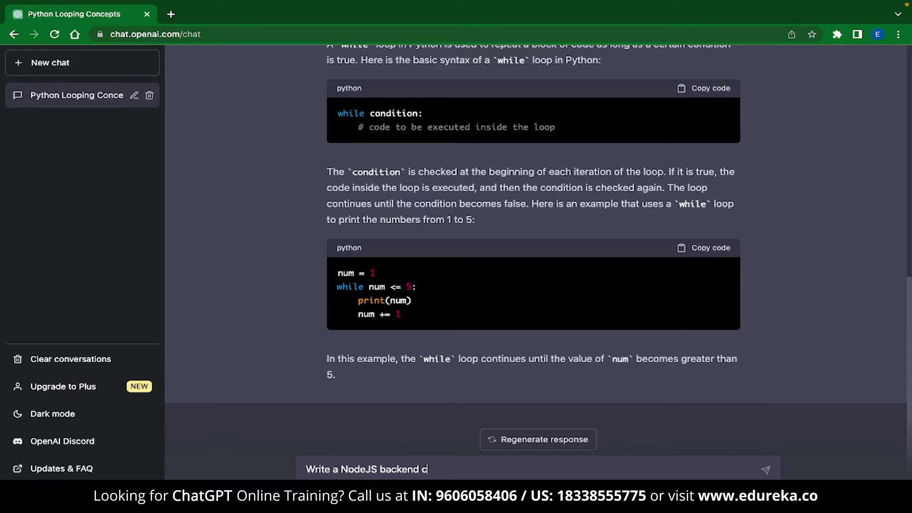
{"action": "type", "text": "ode for a marketing company"}
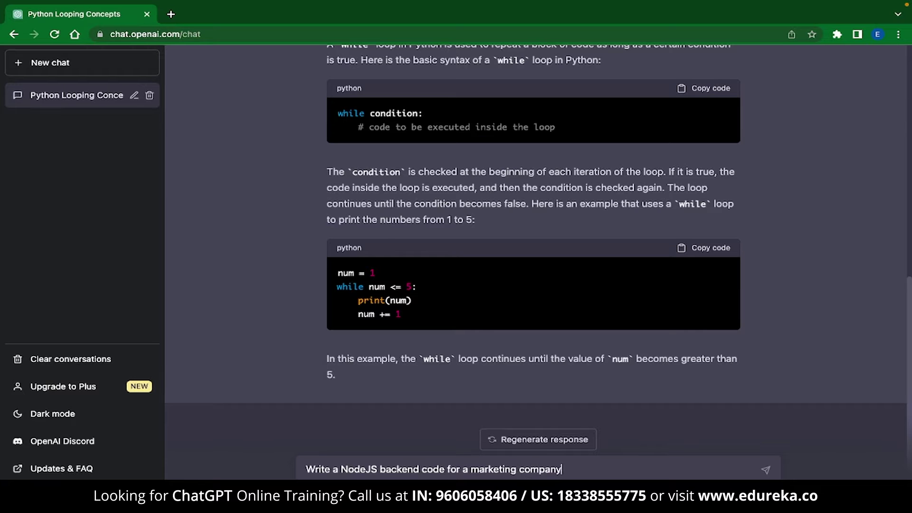
{"action": "key", "text": "Return"}
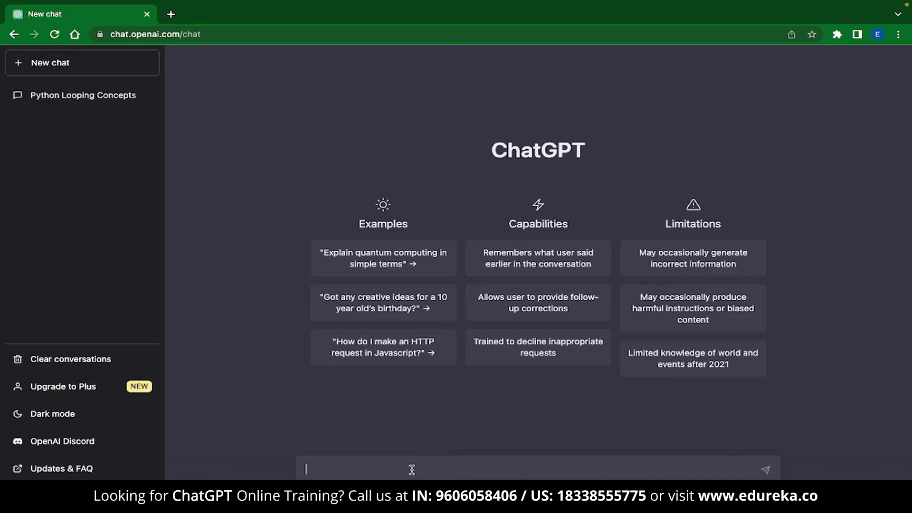
- Paste the Python number-adding script and its int-to-str error, and send it for a fix
{"action": "key", "text": "ctrl+v"}
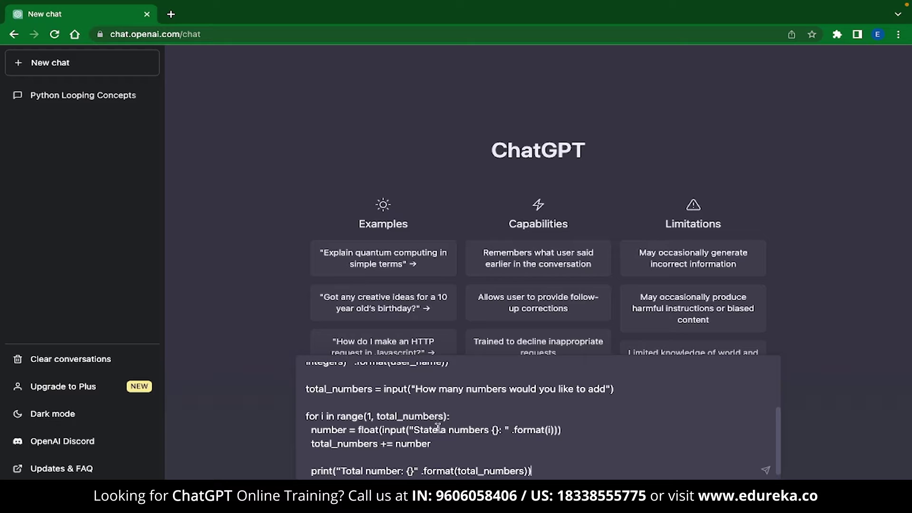
{"action": "scroll", "coordinate": [447, 425], "scroll_direction": "up", "scroll_amount": 3}
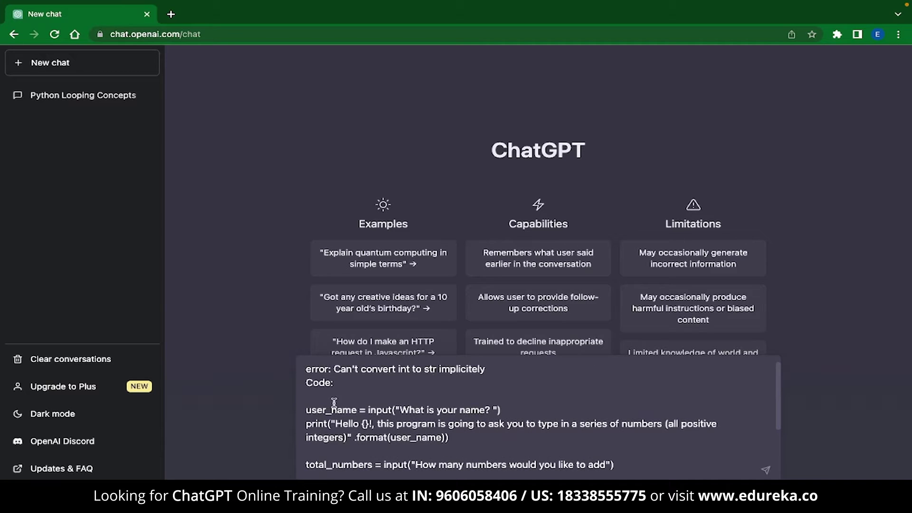
{"action": "scroll", "coordinate": [334, 401], "scroll_direction": "down", "scroll_amount": 3}
{"action": "key", "text": "Return"}
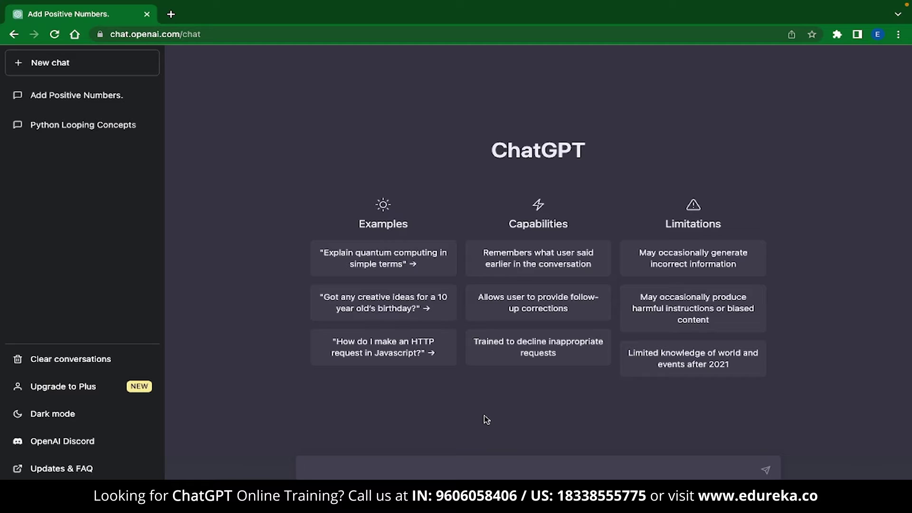
- Ask for 10 blog ideas on ChatGPT, then draft a follow-up asking for the third option's outline
{"action": "type", "text": "Can you generate 10 ideas"}
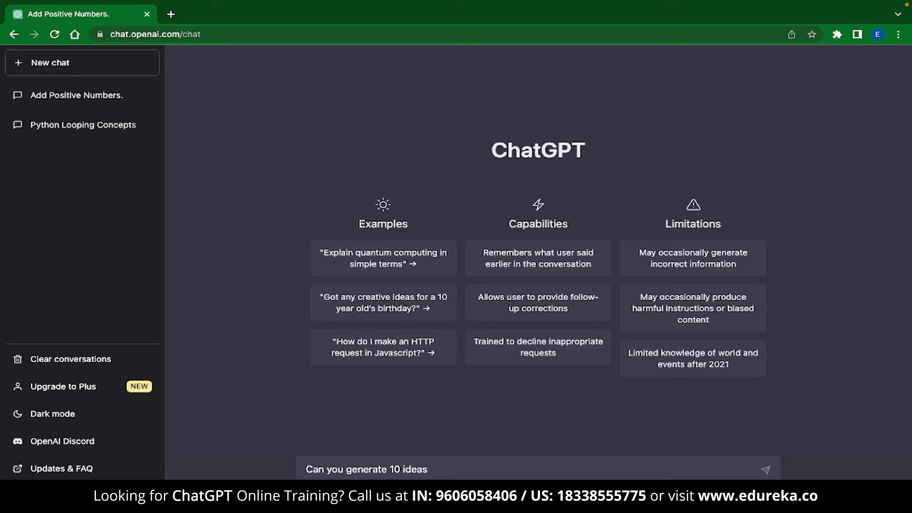
{"action": "type", "text": " for a blog on ChatGPT"}
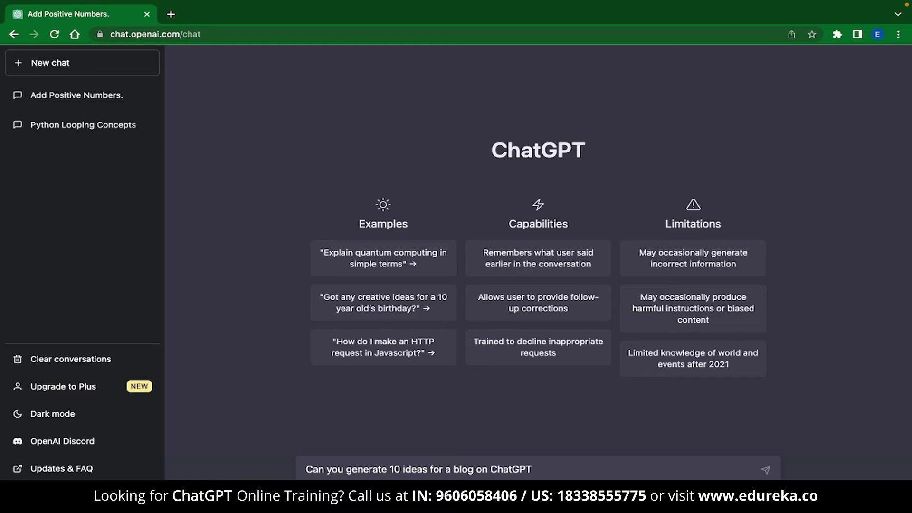
{"action": "key", "text": "Return"}
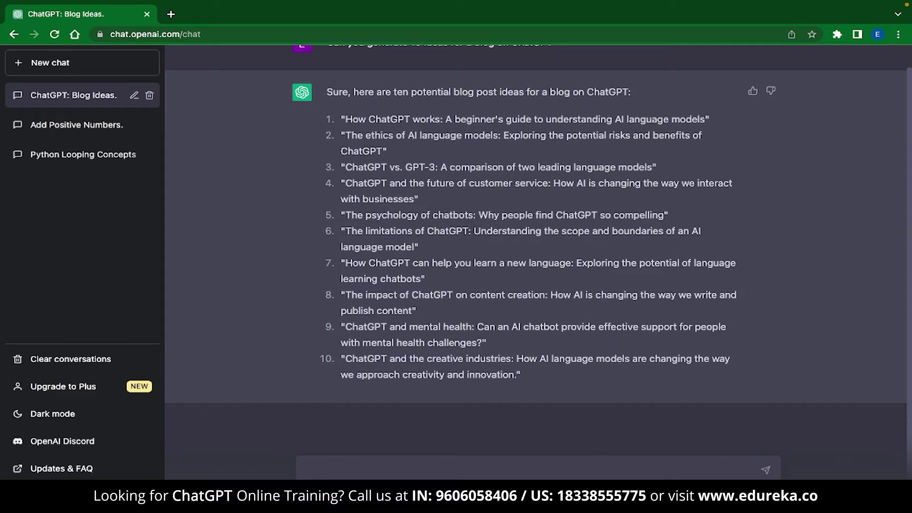
{"action": "type", "text": "Could you provide a blog outline "}
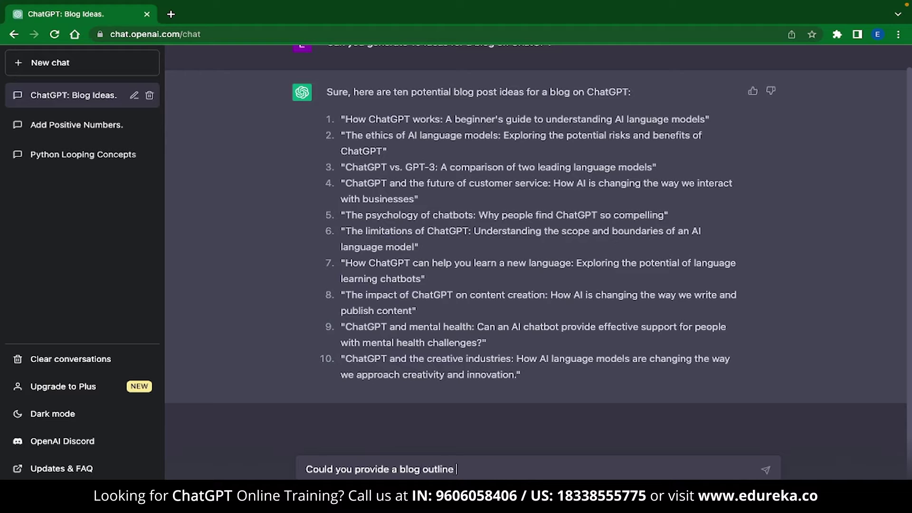
{"action": "type", "text": "for the third option?"}
- Send the third-option outline request and select the History of ChatGPT point in the reply
{"action": "key", "text": "Return"}
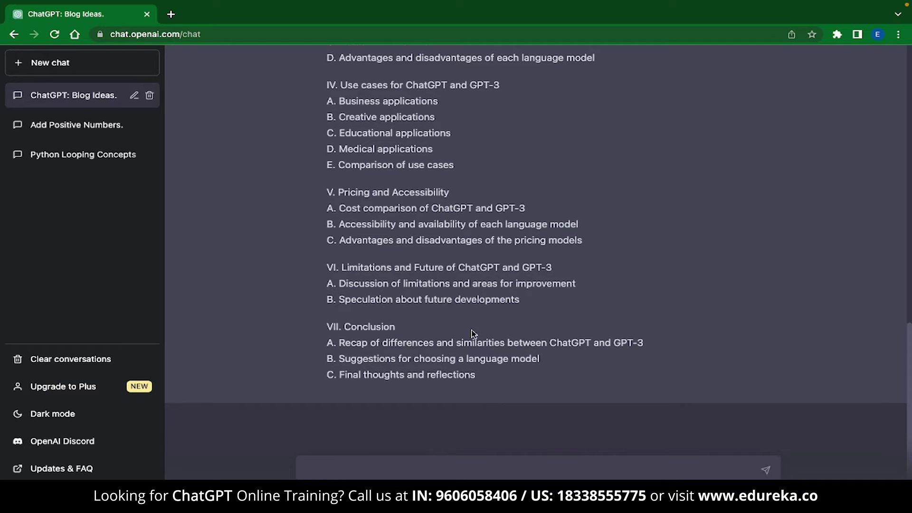
{"action": "scroll", "coordinate": [472, 333], "scroll_direction": "up", "scroll_amount": 6}
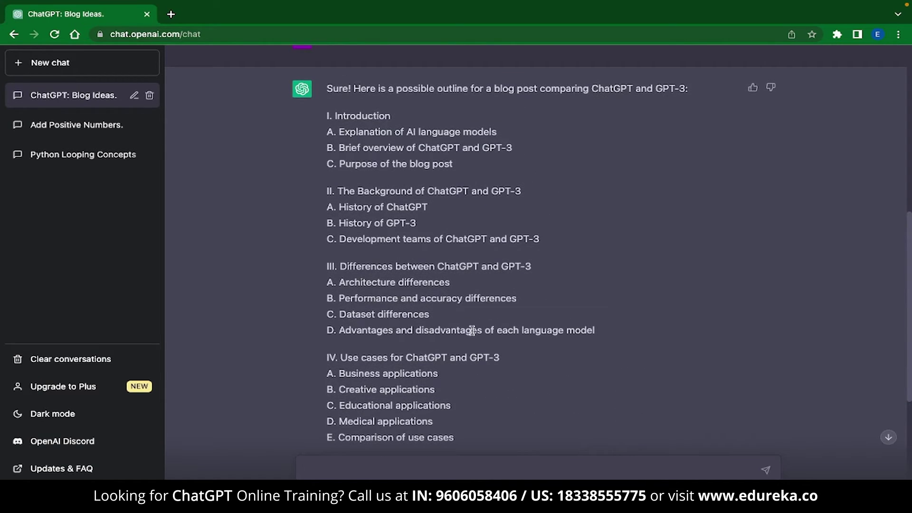
{"action": "left_click_drag", "start_coordinate": [339, 207], "coordinate": [430, 207]}
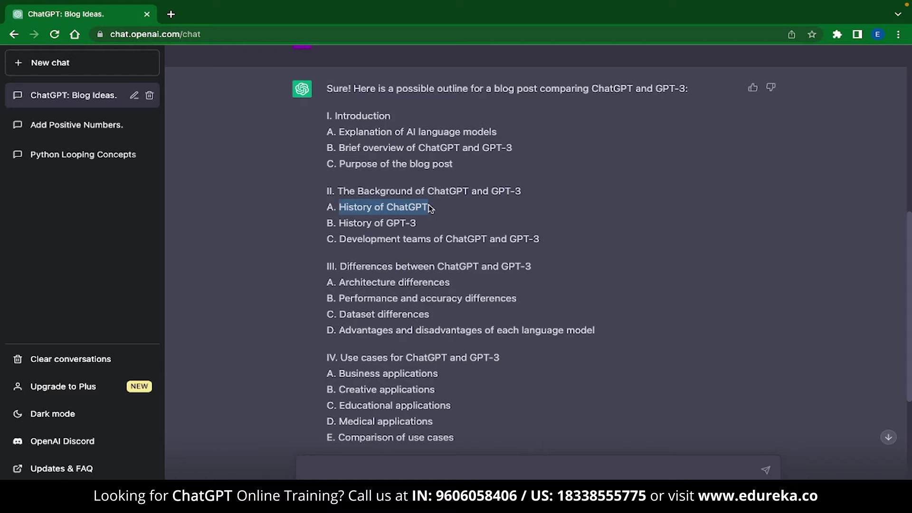
- Request a 100-word paragraph about the history of ChatGPT and review its opening lines
{"action": "type", "text": "Could you write a p"}
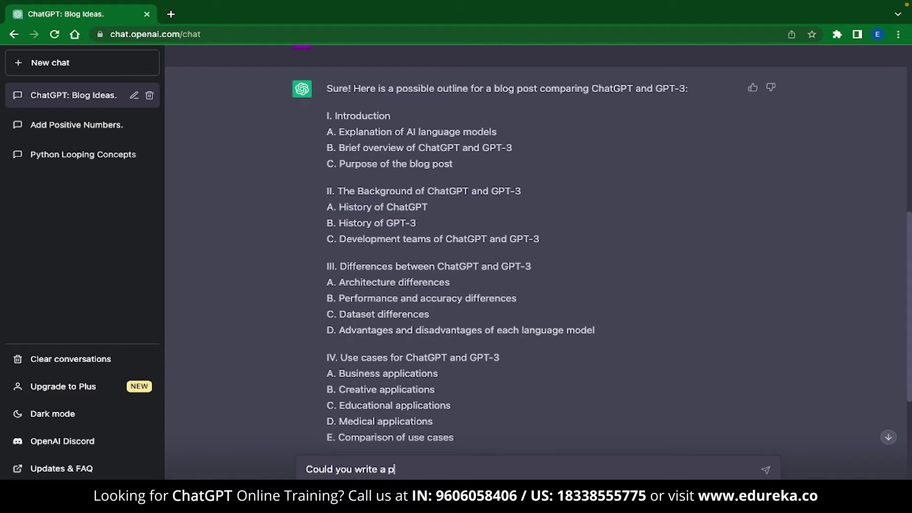
{"action": "type", "text": "aragraph about the history of ChatGPt"}
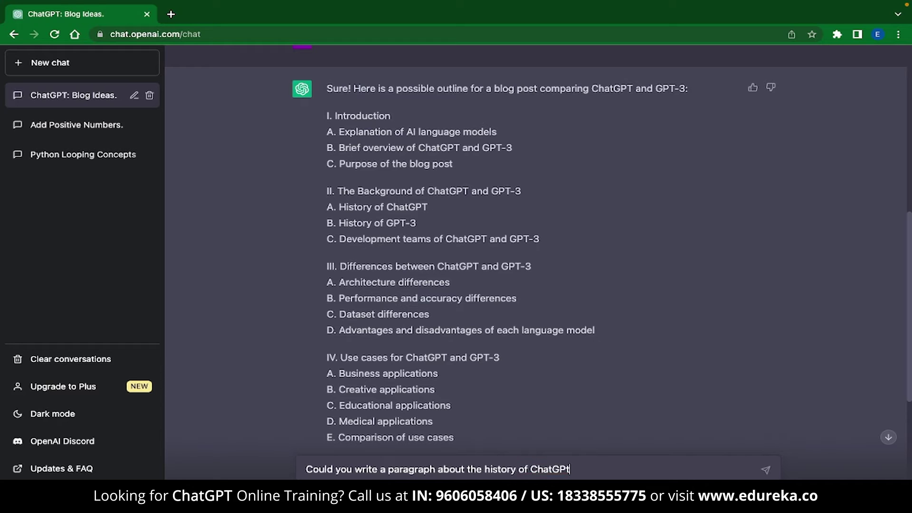
{"action": "key", "text": "BackSpace"}
{"action": "type", "text": "T in 100 words"}
{"action": "key", "text": "Return"}
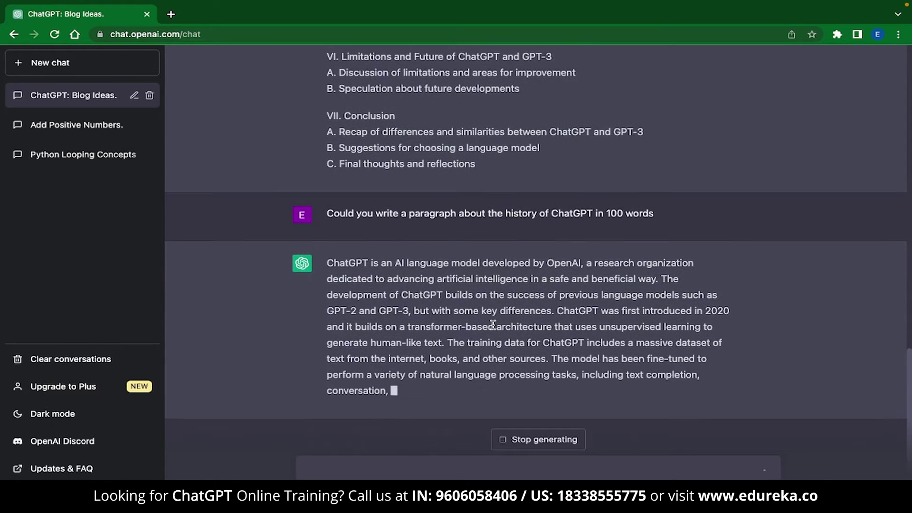
{"action": "left_click_drag", "start_coordinate": [327, 244], "coordinate": [510, 343]}
{"action": "left_click", "coordinate": [520, 379]}
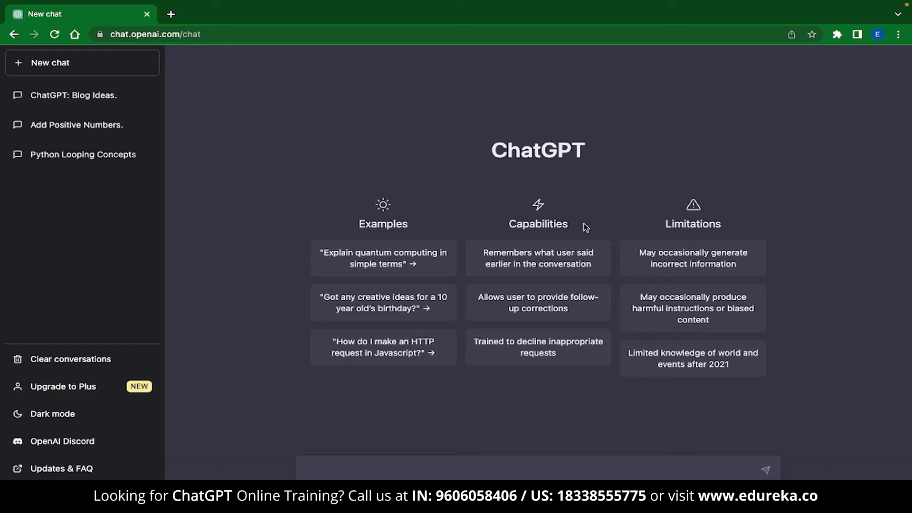
- Ask for recommendations to improve a digital marketing blog post's title and meta description
{"action": "type", "text": "Provide recommendations for improvi"}
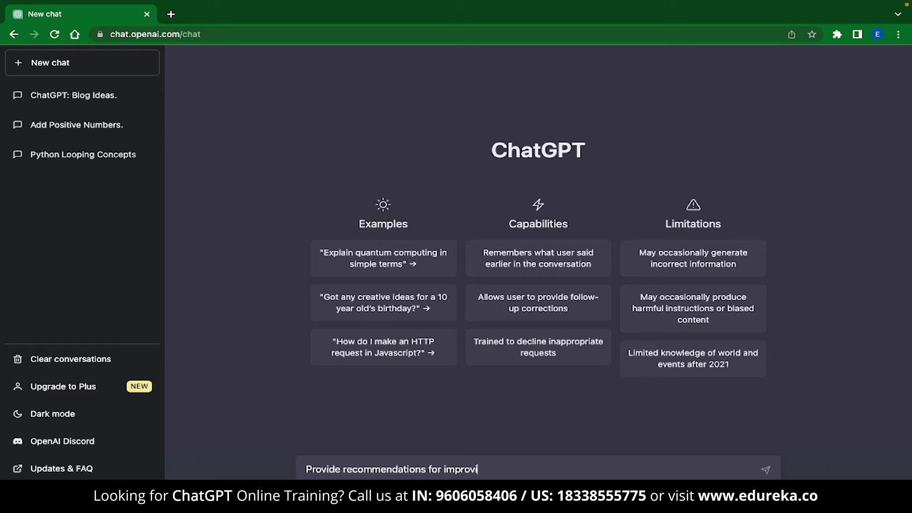
{"action": "type", "text": "ng the title and meta descrip"}
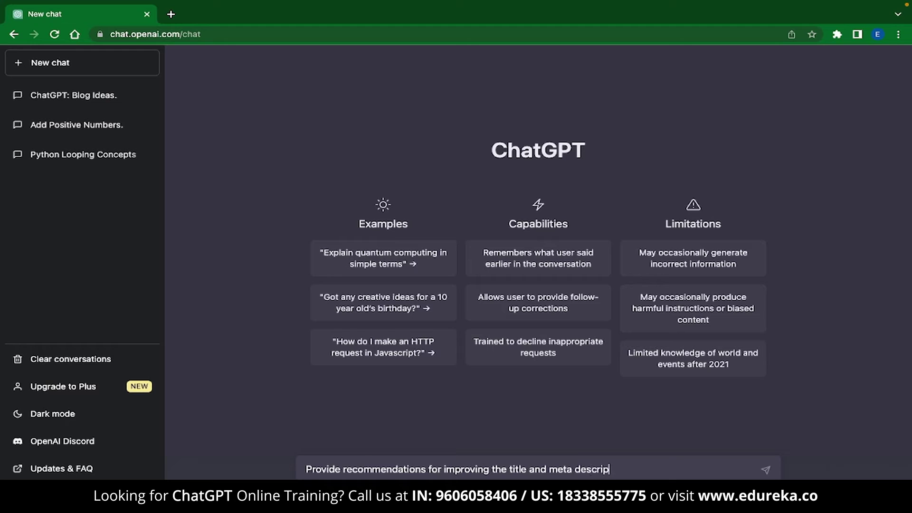
{"action": "type", "text": "tion of a blog post about digital marketing"}
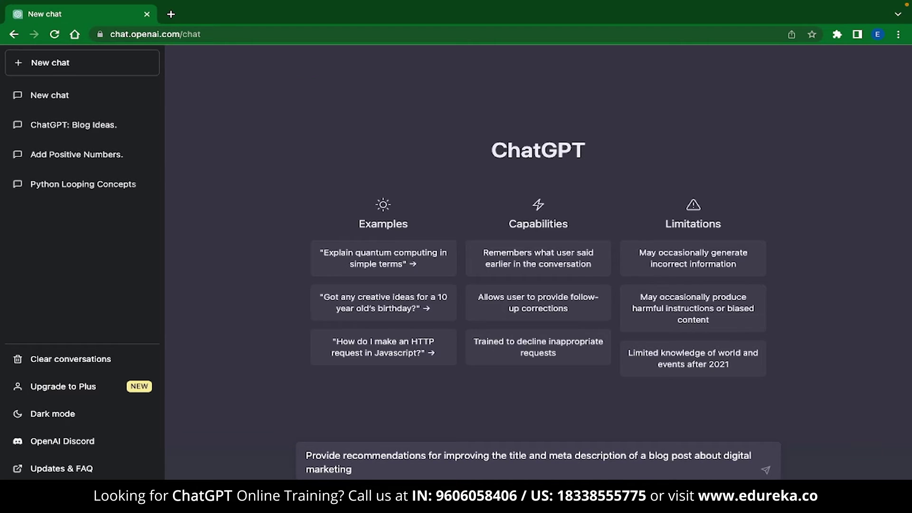
{"action": "key", "text": "Return"}
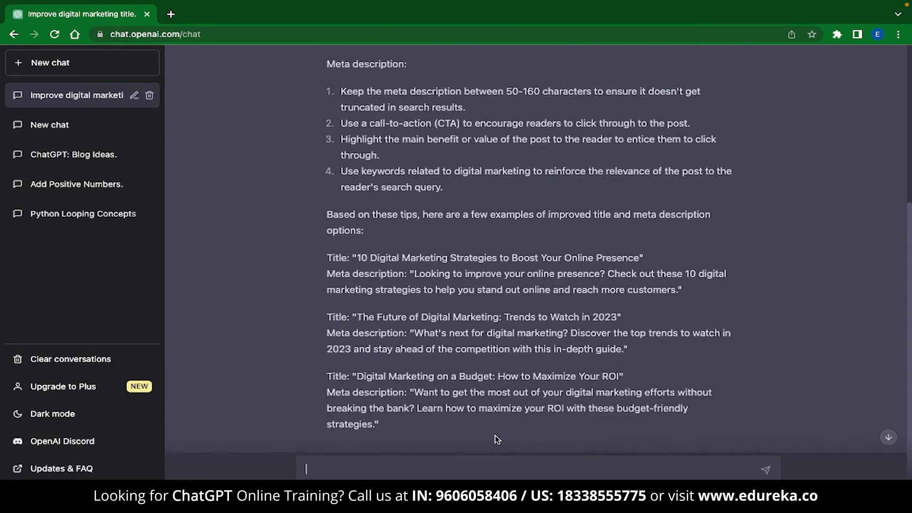
{"action": "scroll", "coordinate": [495, 435], "scroll_direction": "up", "scroll_amount": 5}
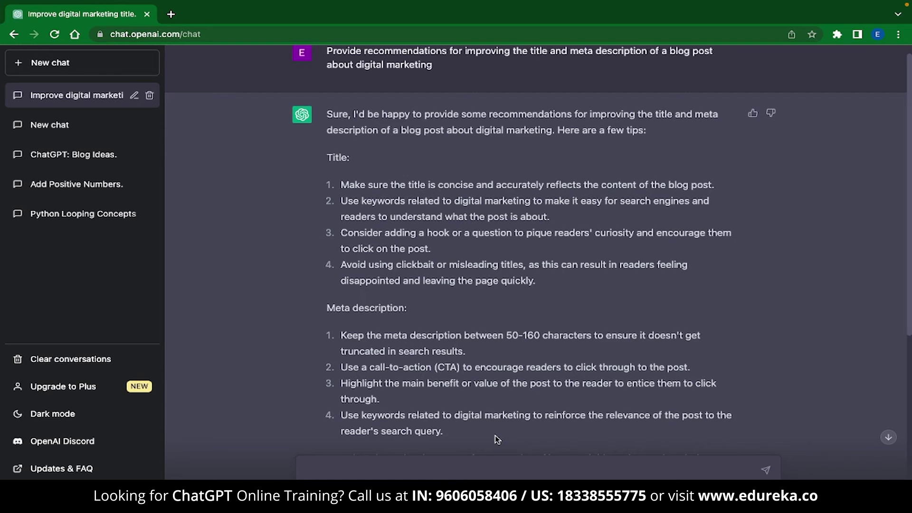
{"action": "scroll", "coordinate": [495, 435], "scroll_direction": "down", "scroll_amount": 6}
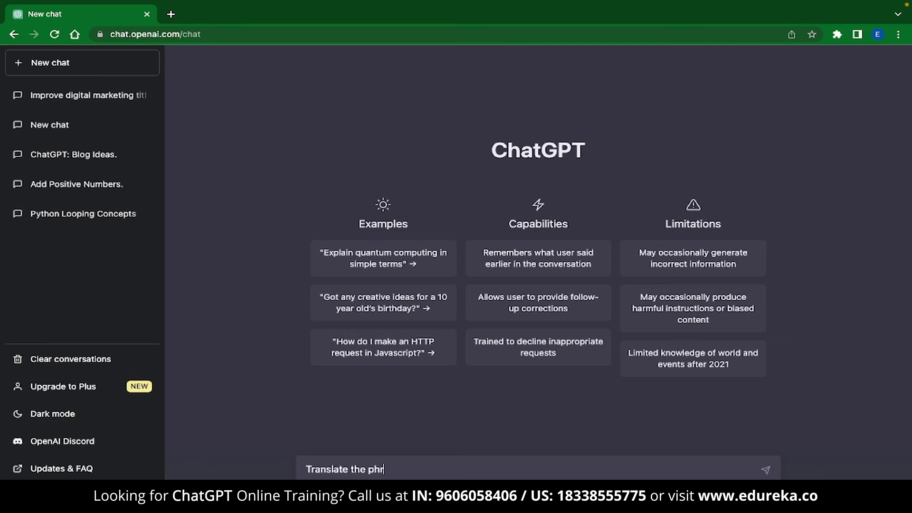
- Finish and send the request to translate 'Have a nice day' into French
{"action": "type", "text": "ase 'Have a nice day' to fr"}
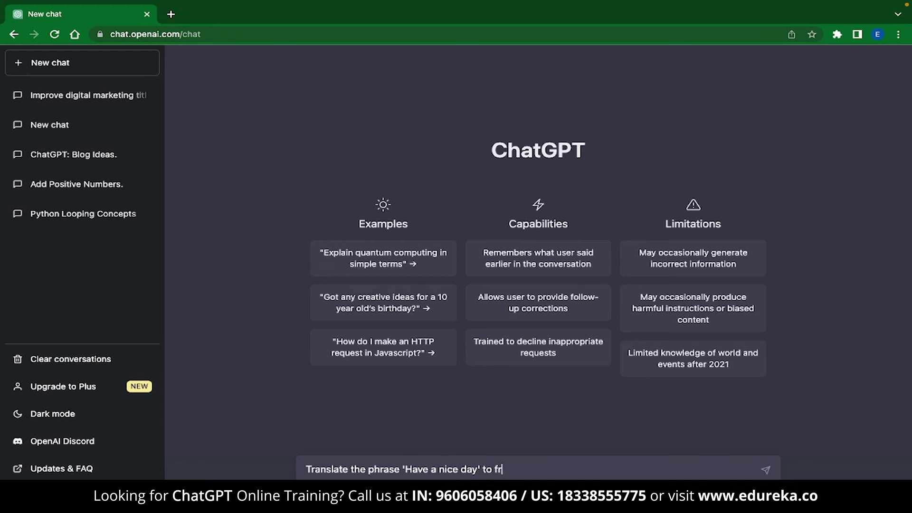
{"action": "type", "text": "ench"}
{"action": "key", "text": "Return"}
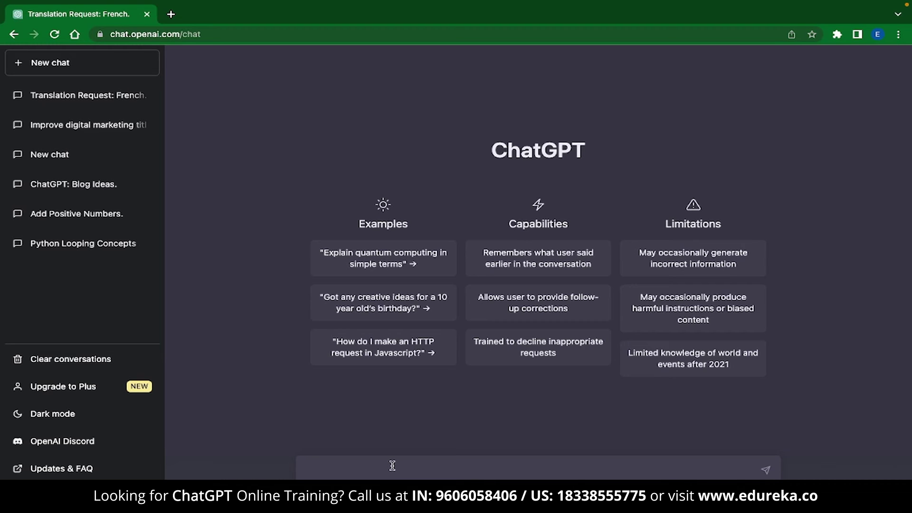
- Request a video release form template, then start a follow-up asking to customise it
{"action": "type", "text": "Could you draft a "}
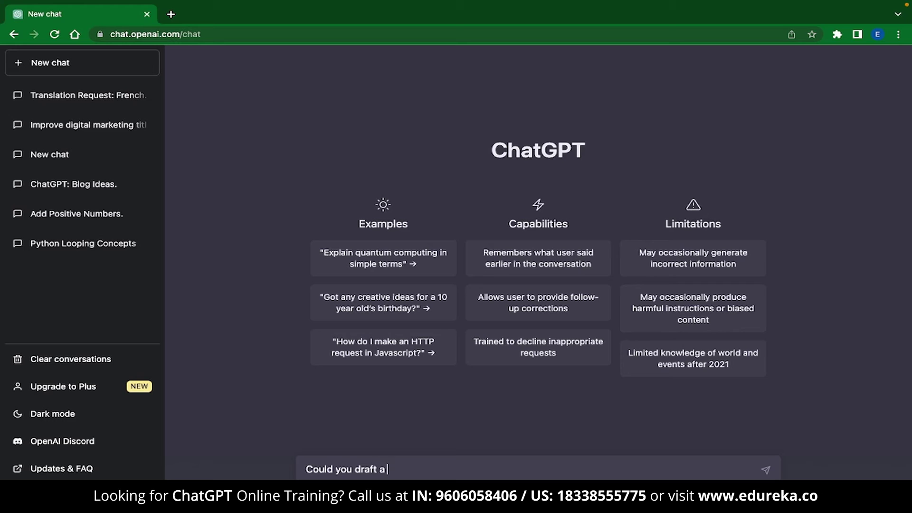
{"action": "type", "text": "template for a video release form?"}
{"action": "key", "text": "Return"}
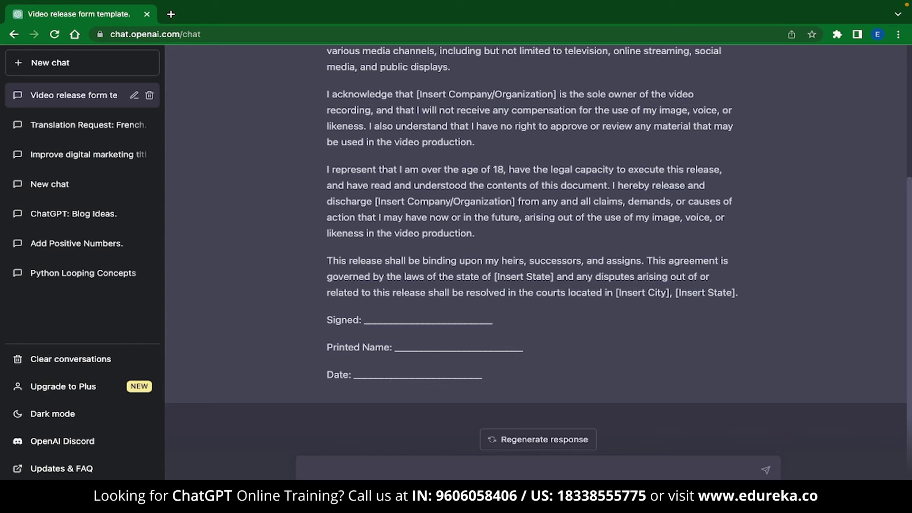
{"action": "type", "text": "Can you customise this form according to in"}
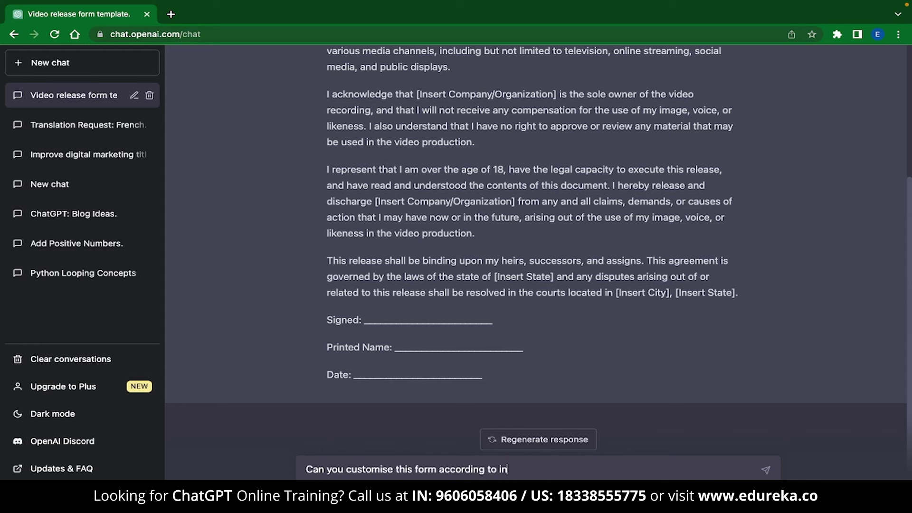
- Have the form customised to Indian laws, reviewing the laws of India and Arbitration Act 1996 clauses
{"action": "key", "text": "BackSpace"}
{"action": "key", "text": "BackSpace"}
{"action": "type", "text": "Indian laws"}
{"action": "key", "text": "Return"}
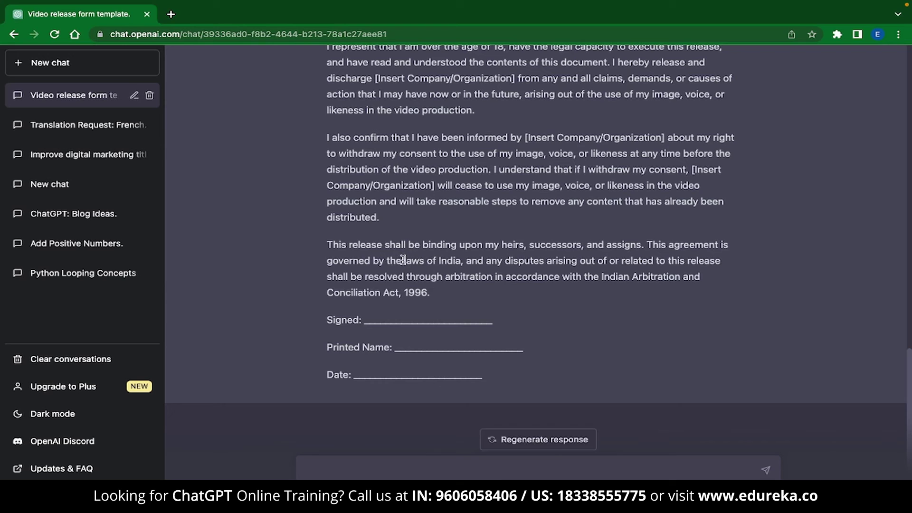
{"action": "left_click_drag", "start_coordinate": [403, 260], "coordinate": [460, 258]}
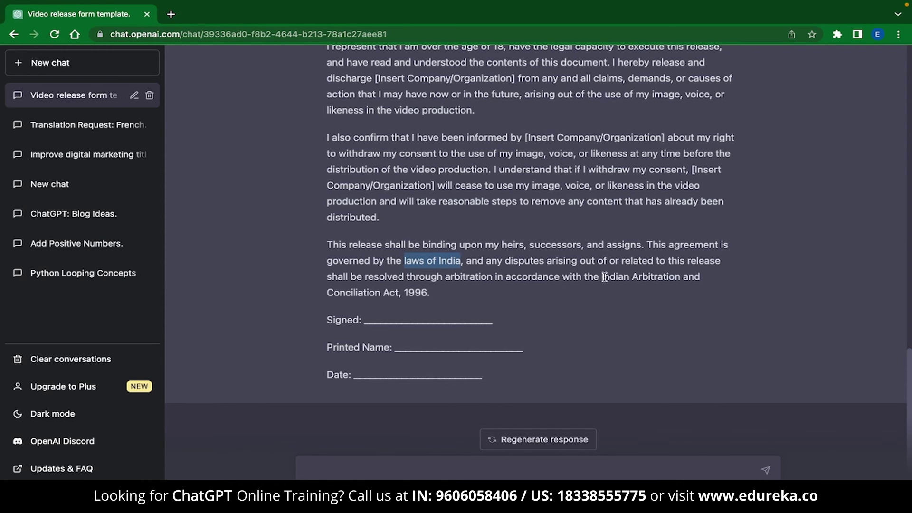
{"action": "left_click_drag", "start_coordinate": [602, 277], "coordinate": [569, 295]}
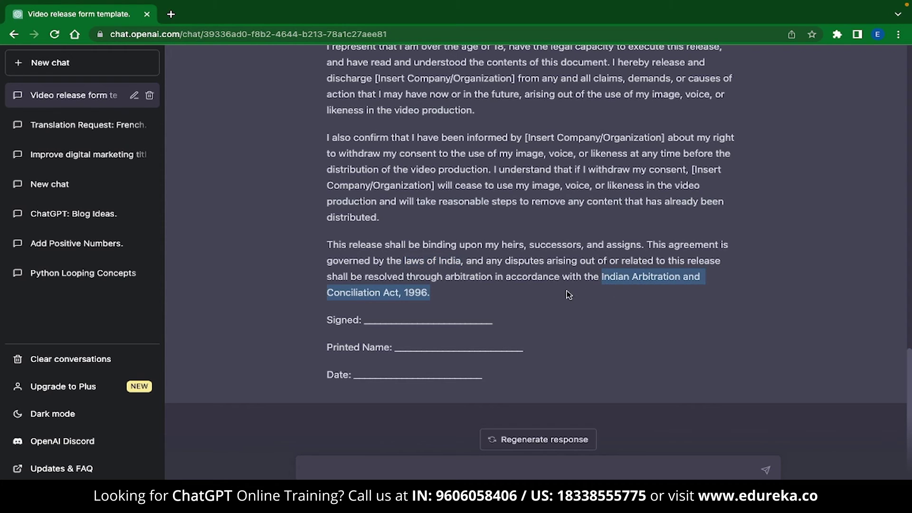
{"action": "left_click", "coordinate": [569, 294]}
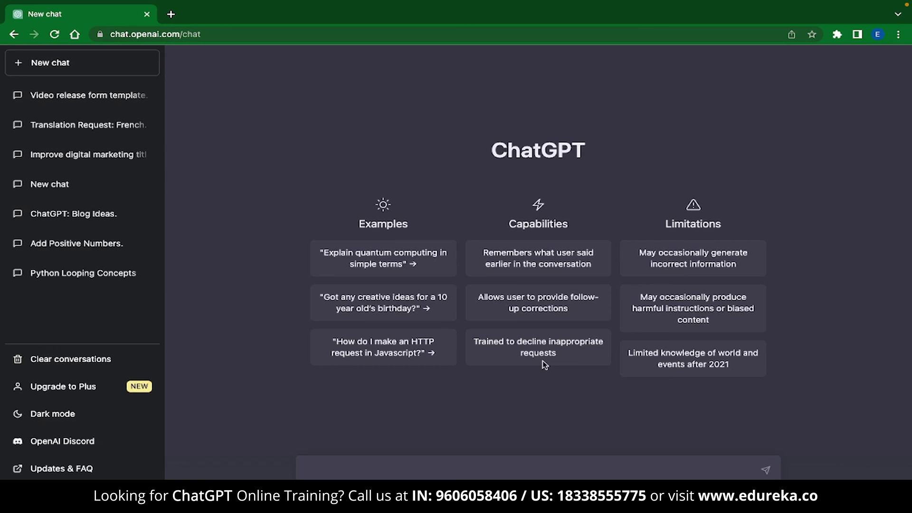
- Paste and send the books-versus-experience essay prompt, then type the weight-loss workout plan request
{"action": "left_click", "coordinate": [348, 463]}
{"action": "type", "text": "It has been said, \"Not everything that is learned is contained in books.\" Compare and contrast knowledge gained from experience with knowledge gained from books. In your opinion, which source is more important? Why?"}
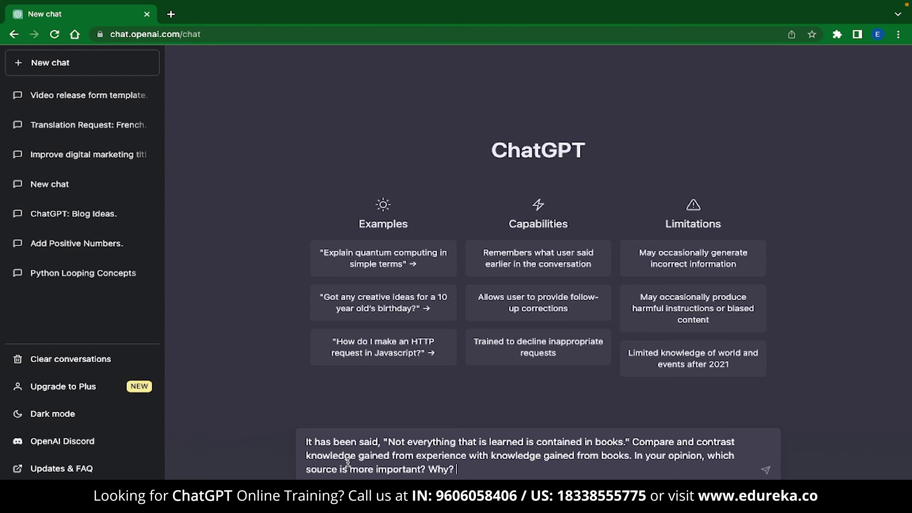
{"action": "key", "text": "Return"}
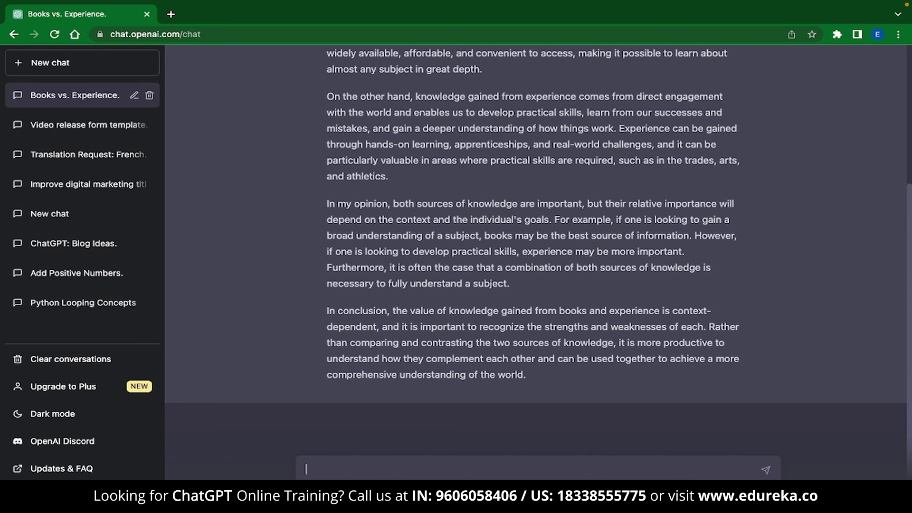
{"action": "type", "text": "Can you create a workout plan for "}
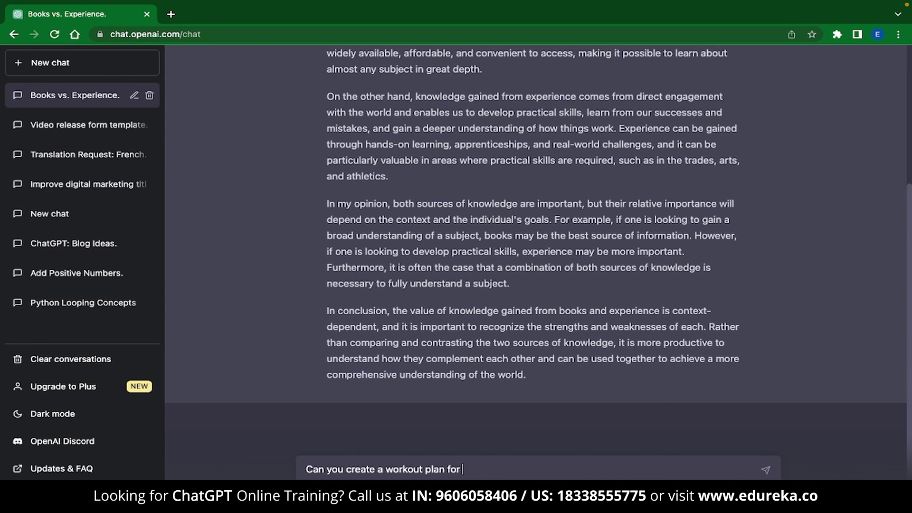
{"action": "type", "text": "me that can help me lose weight?"}
- Send the 'Can you create a workout plan for me that can help me lose weight?' request
{"action": "key", "text": "Return"}
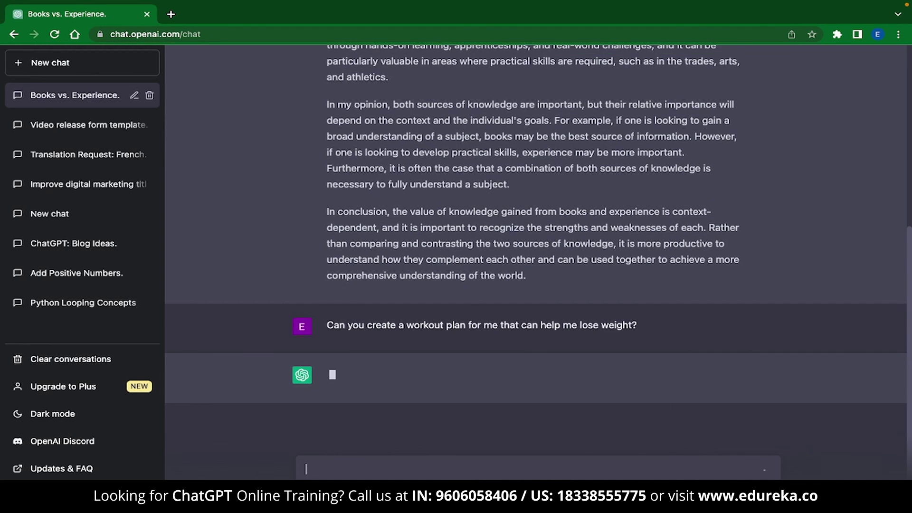